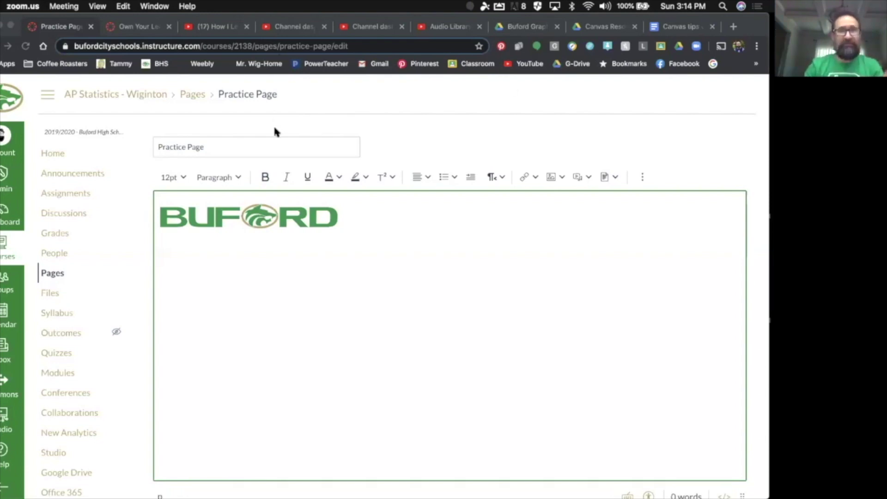
Resize the Buford logo to the Extra Large size of 640 x 133 px.
click(263, 216)
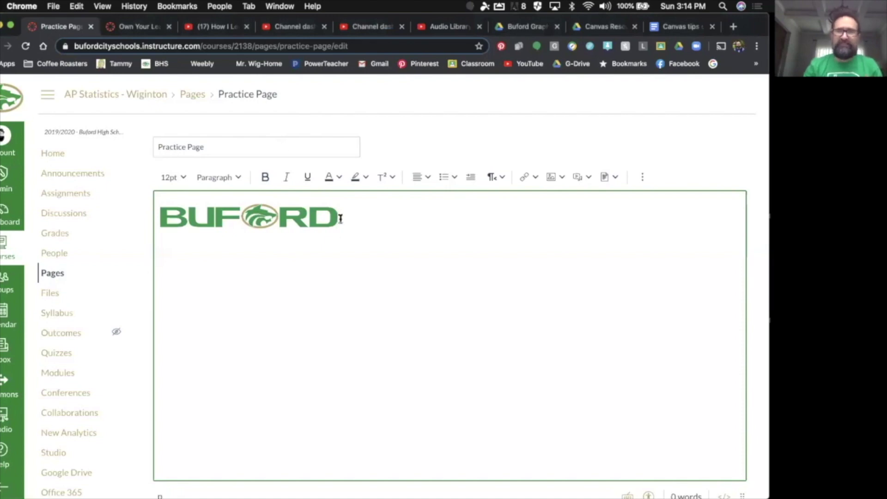
click(316, 221)
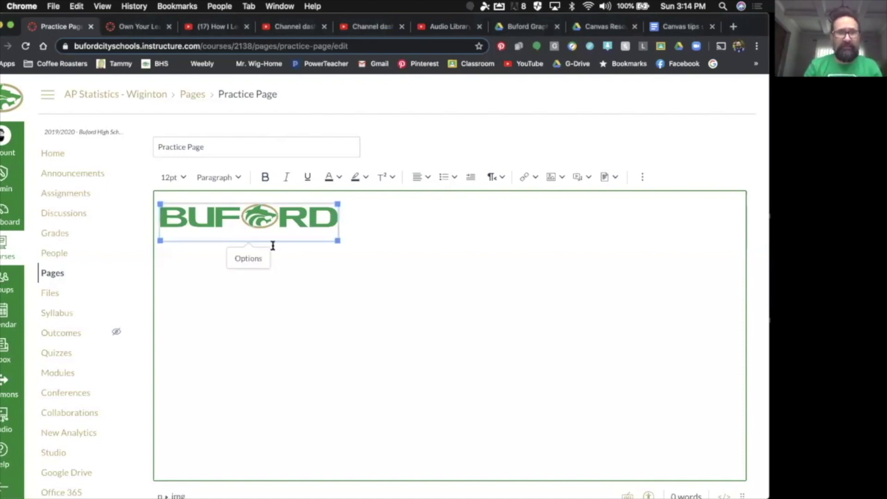
click(250, 258)
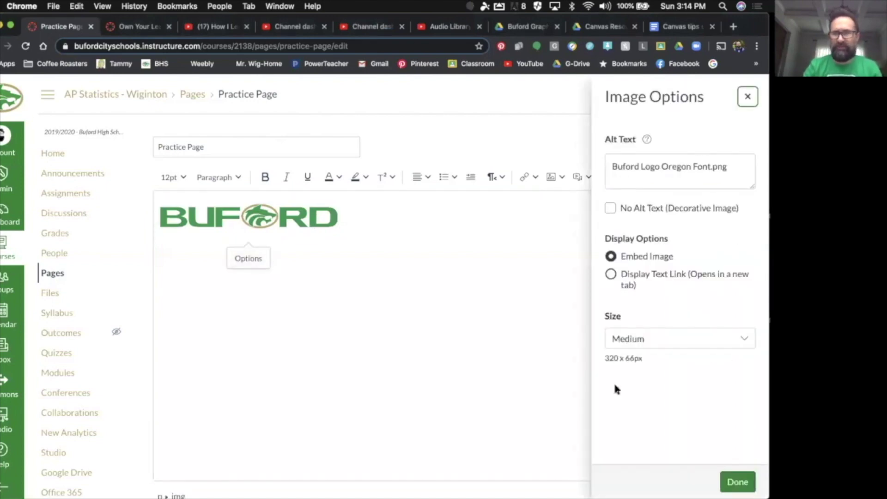
click(665, 347)
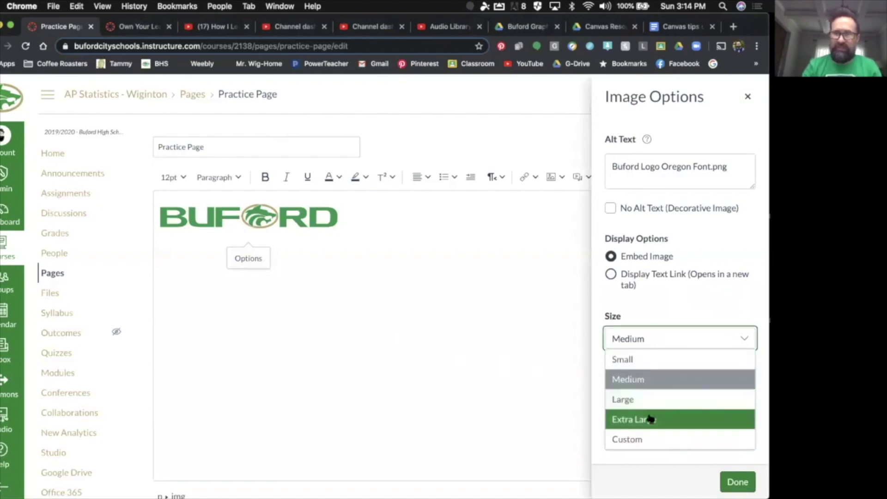
click(649, 419)
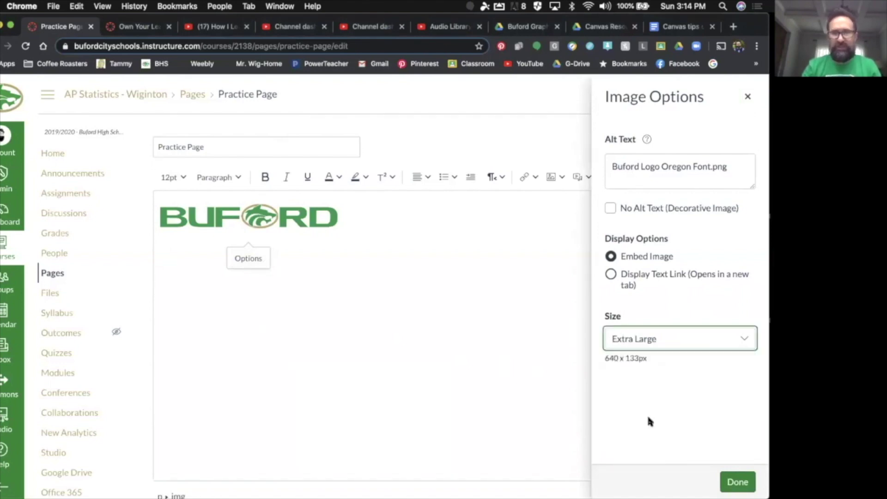
click(738, 482)
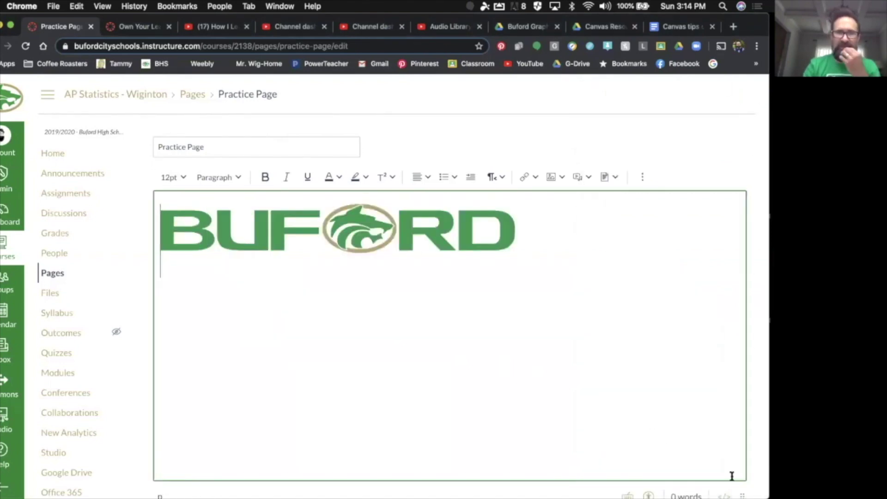
Give the Buford logo a custom width of 1076 px, keeping aspect ratio (1076 x 223).
click(511, 232)
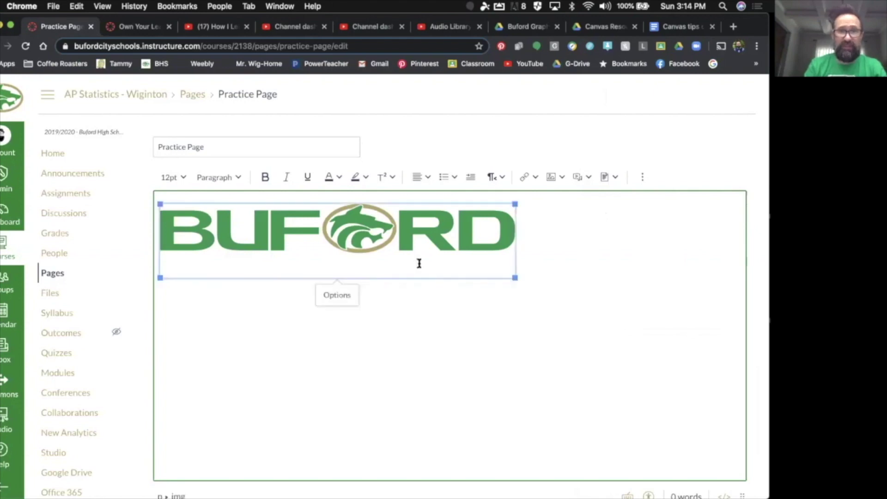
click(337, 295)
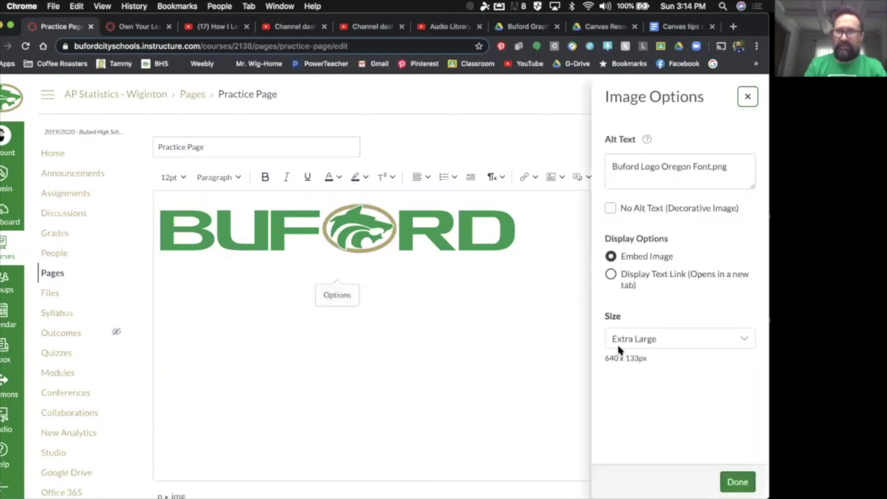
click(617, 342)
click(623, 437)
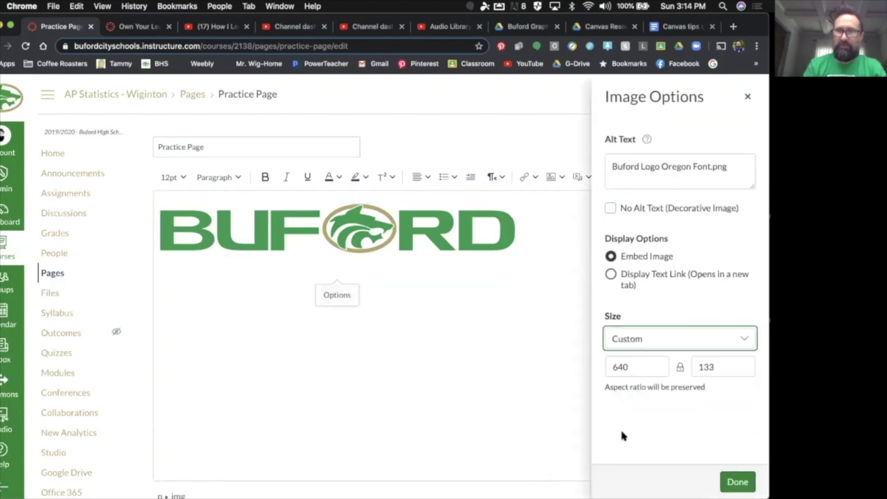
drag(638, 368, 609, 368)
text(1)
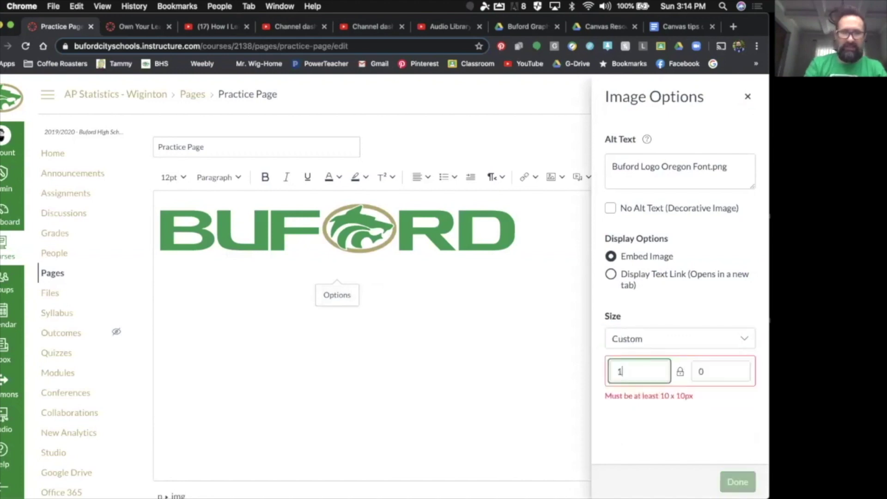
text(076)
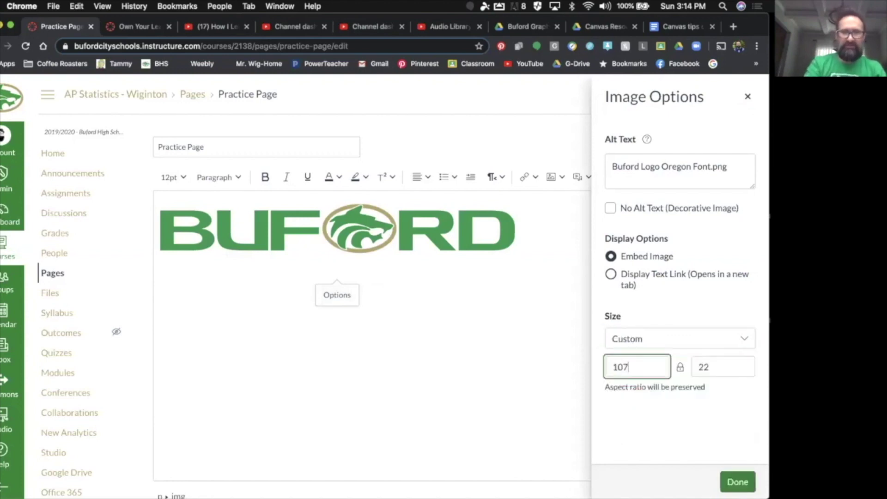
click(737, 483)
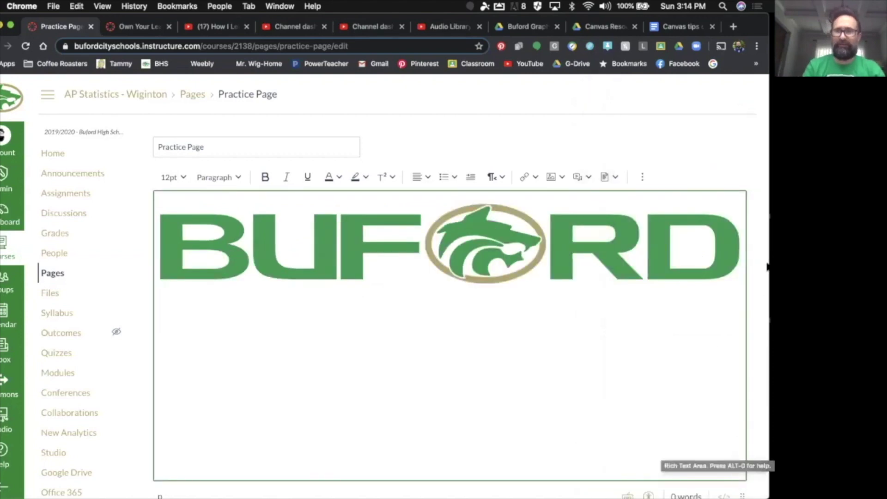
Narrow the browser window to check the logo, then save the Practice Page.
drag(767, 265, 700, 372)
scroll(647, 277, down, 4)
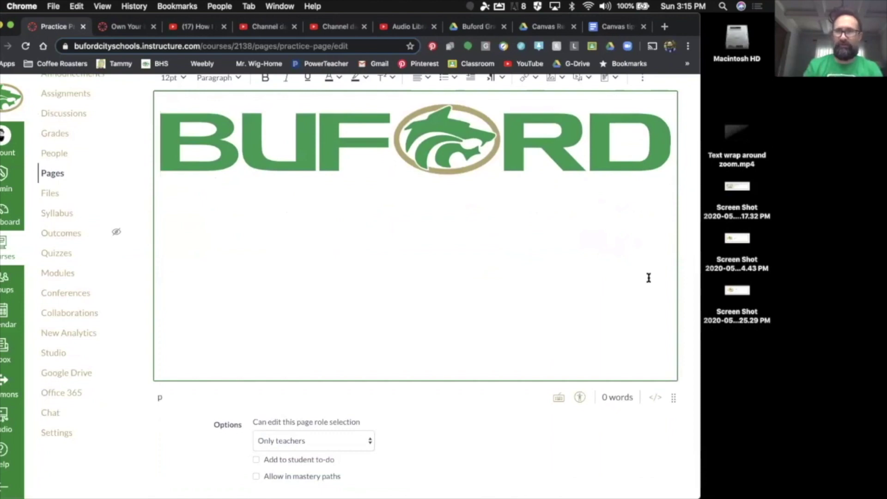
scroll(656, 406, down, 2)
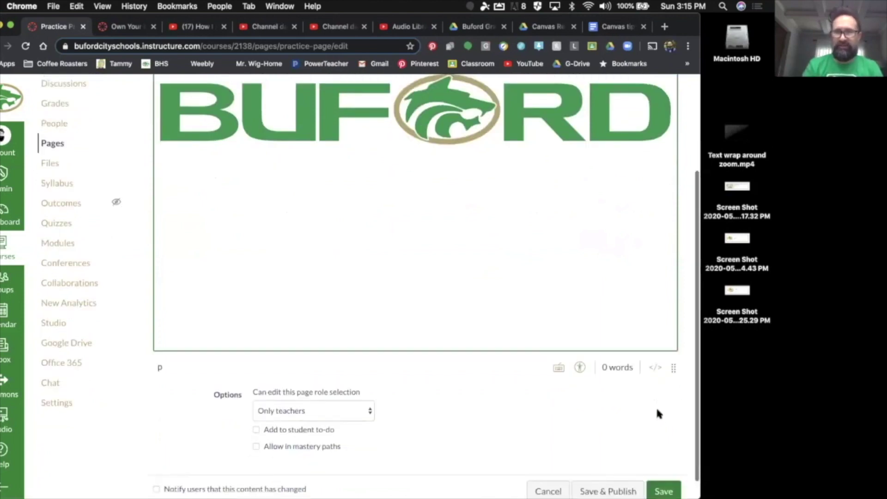
click(665, 468)
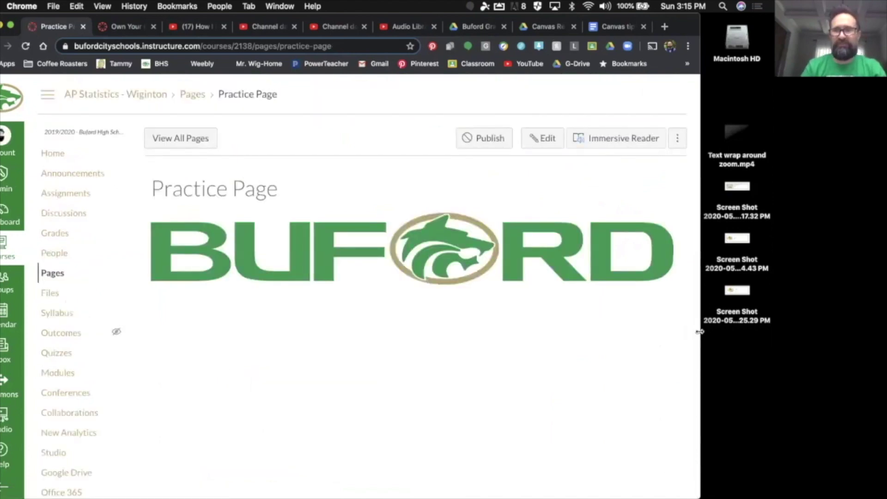
Test the fixed-width logo in a narrower window, then reopen the page in the HTML editor.
drag(700, 331, 690, 298)
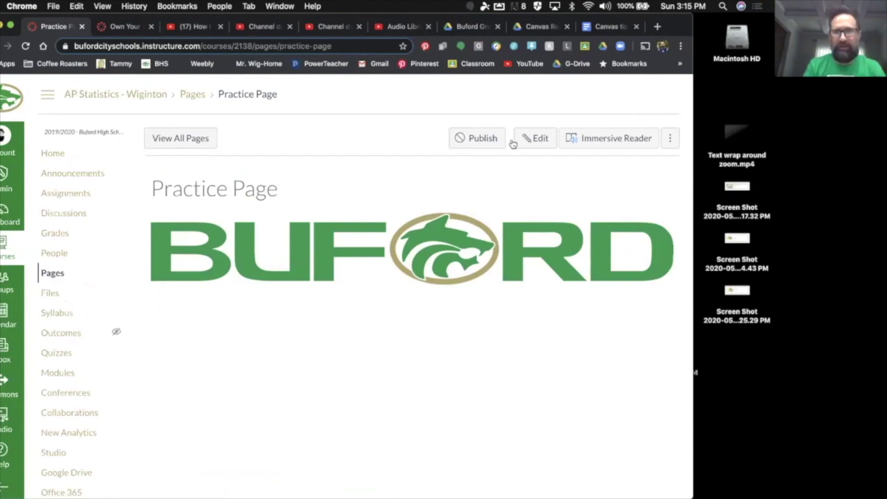
click(534, 141)
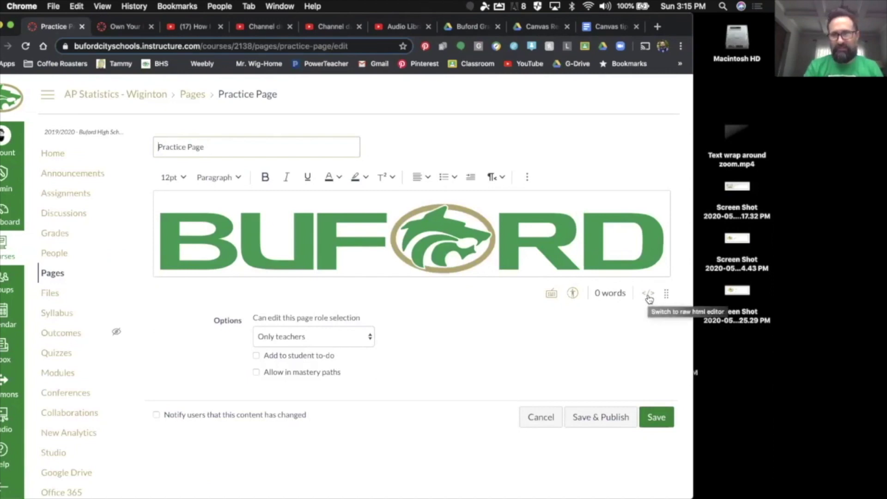
click(648, 293)
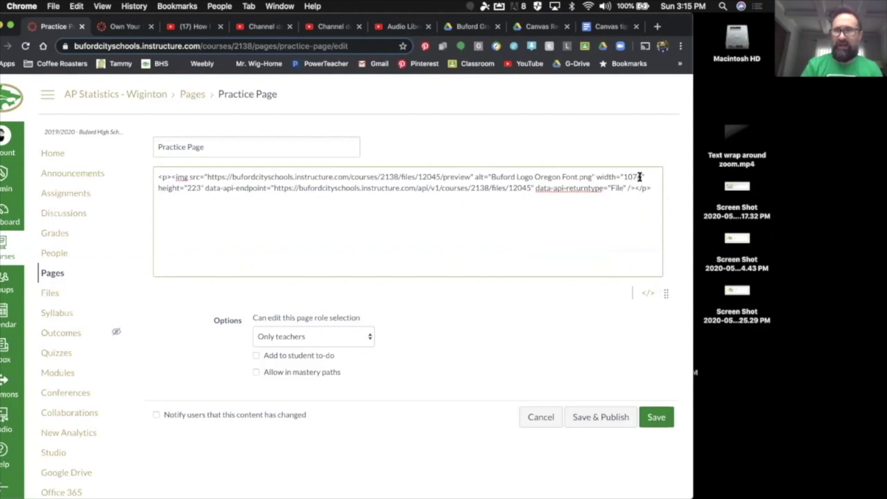
Replace the logo's HTML width 1076 with 100% and return to the rich-text view.
drag(640, 177, 624, 177)
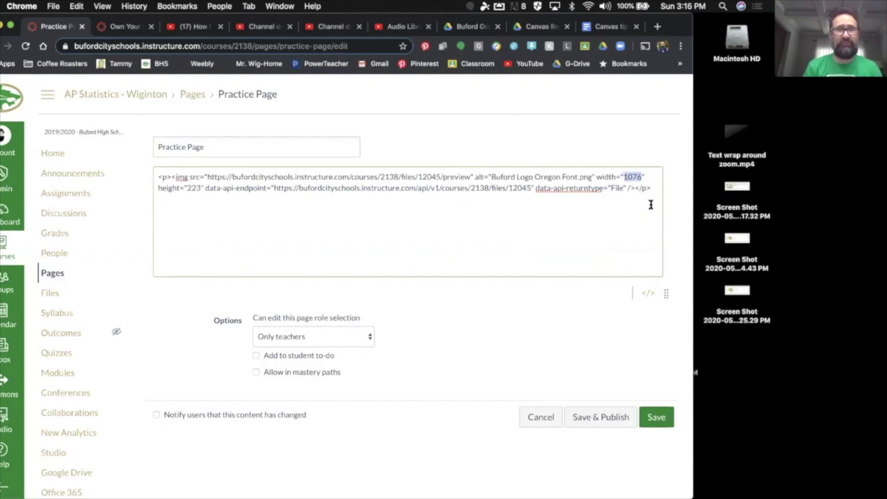
text(100)
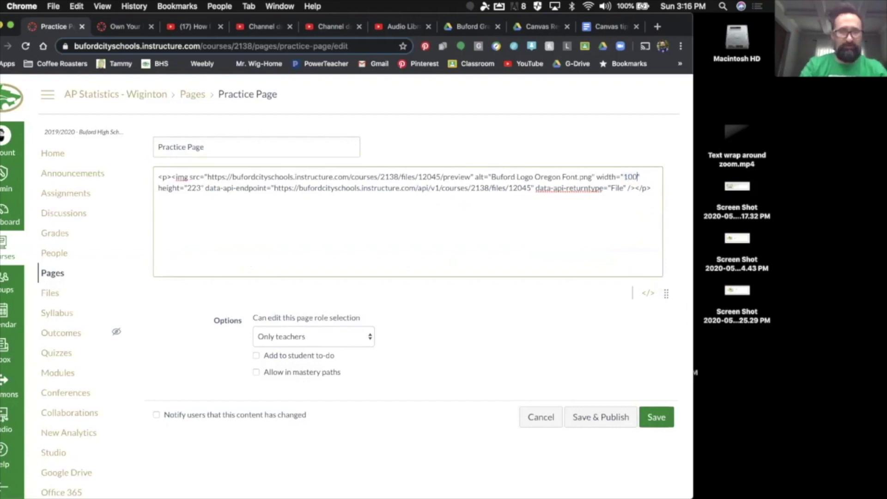
text(%)
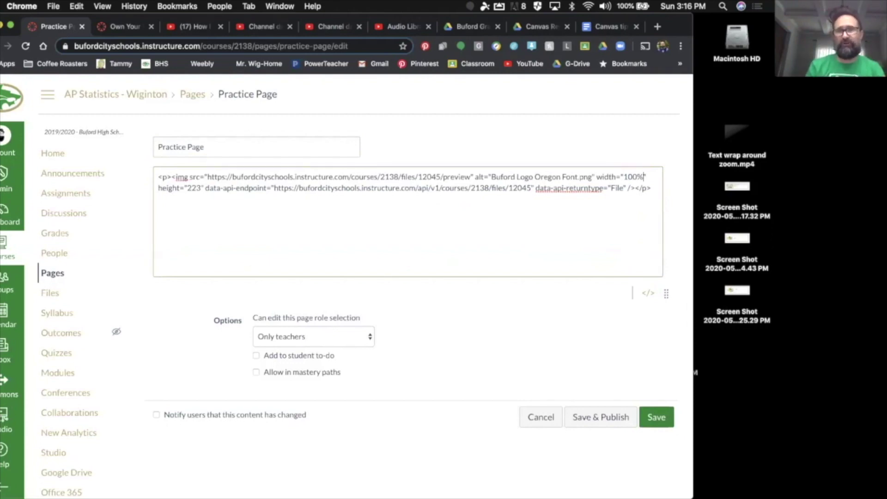
click(647, 296)
Save the page and resize the browser window to confirm the 100%-wide logo scales.
drag(690, 296, 634, 309)
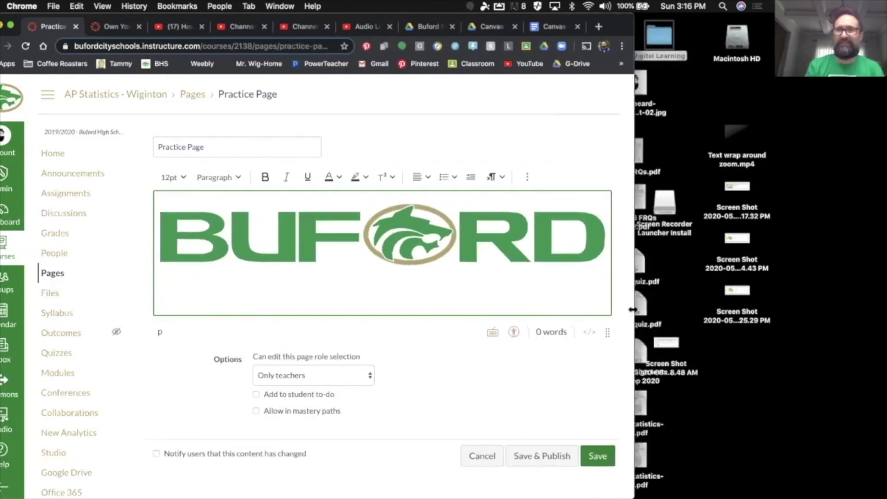
click(606, 457)
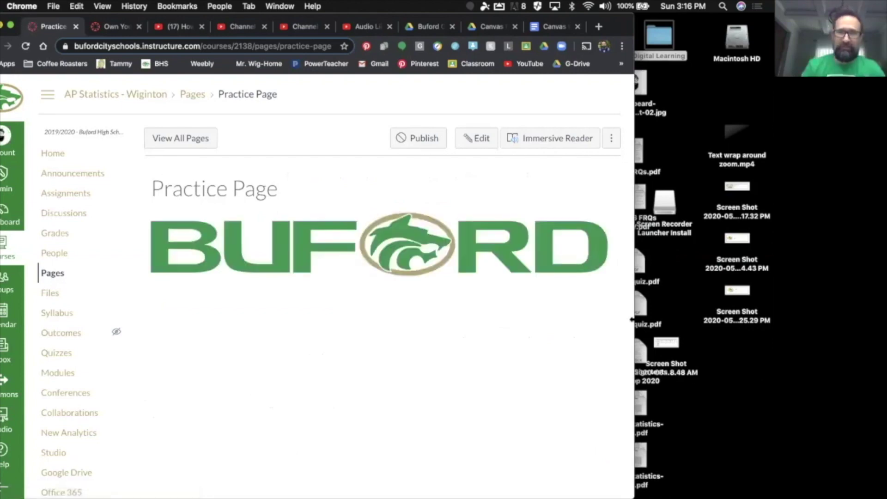
drag(630, 319, 680, 330)
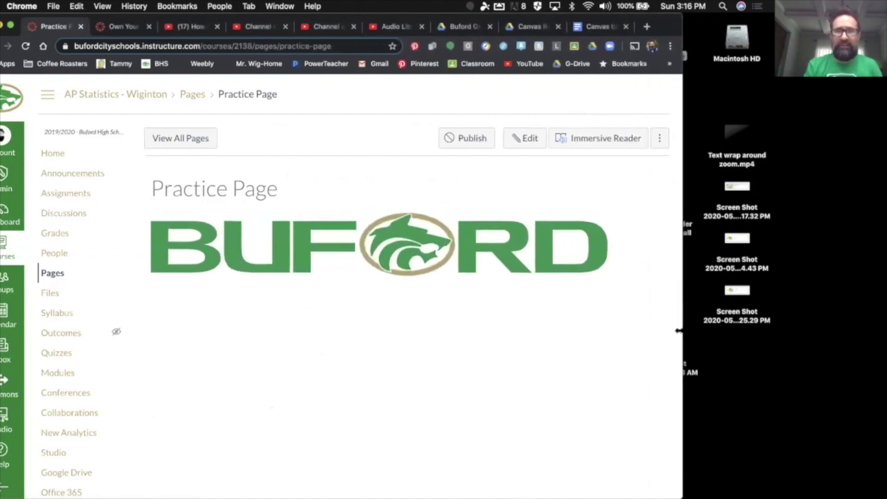
drag(620, 333, 674, 328)
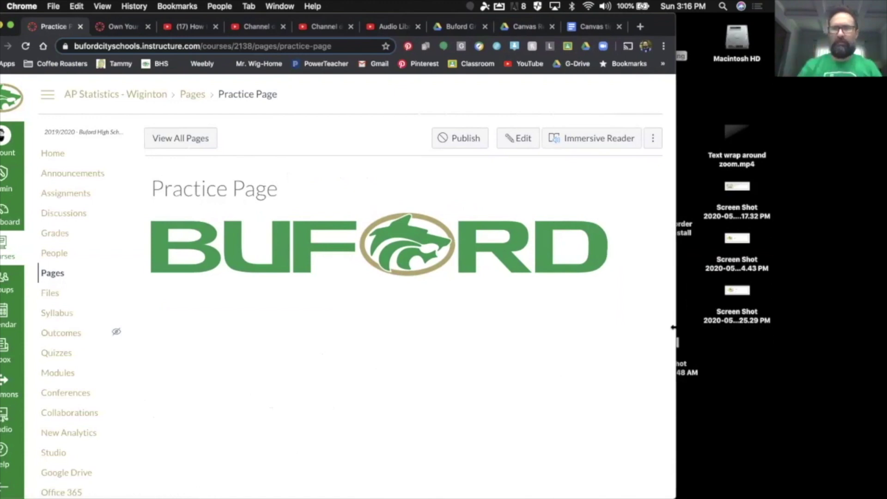
drag(673, 327, 635, 331)
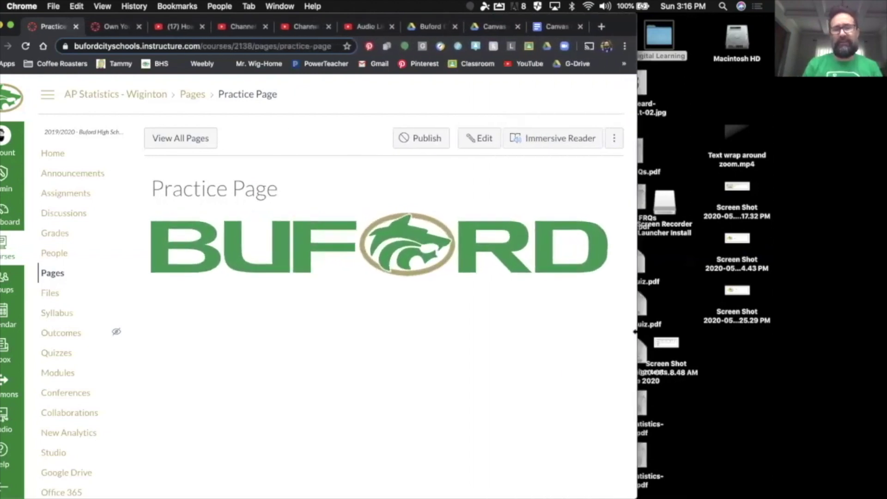